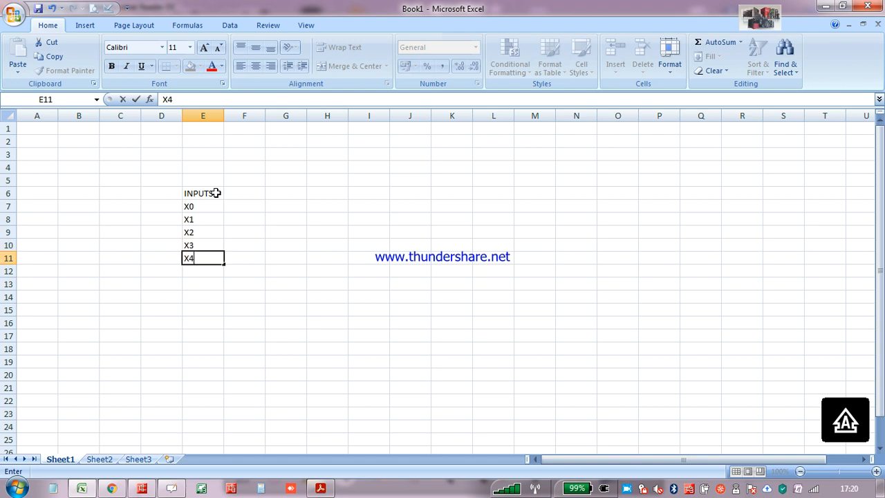
# Continue the INPUTS list by entering X5, X6 and X7 in cells E12 to E14
pyautogui.press('Return')
pyautogui.write('X5')
pyautogui.press('Return')
pyautogui.write('X6')
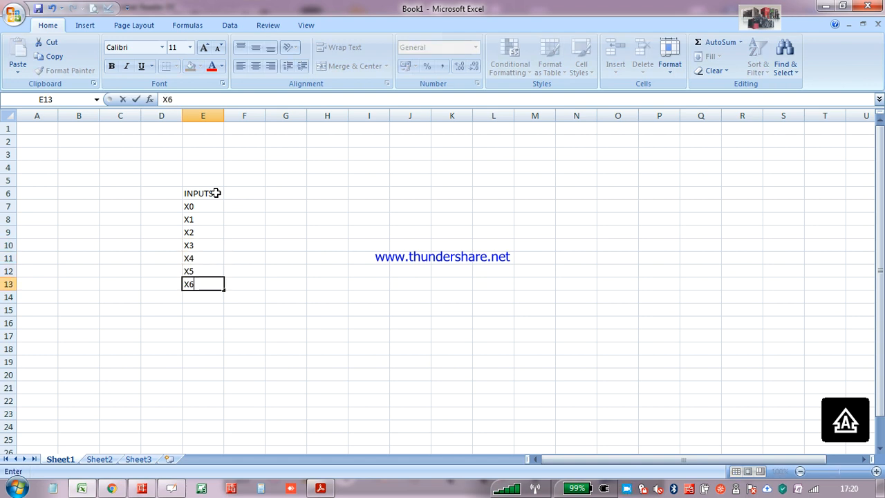
pyautogui.press('Return')
pyautogui.write('X7')
# Enter the input labels X10, X11, X12 and X13 in cells E15 to E18
pyautogui.press('Return')
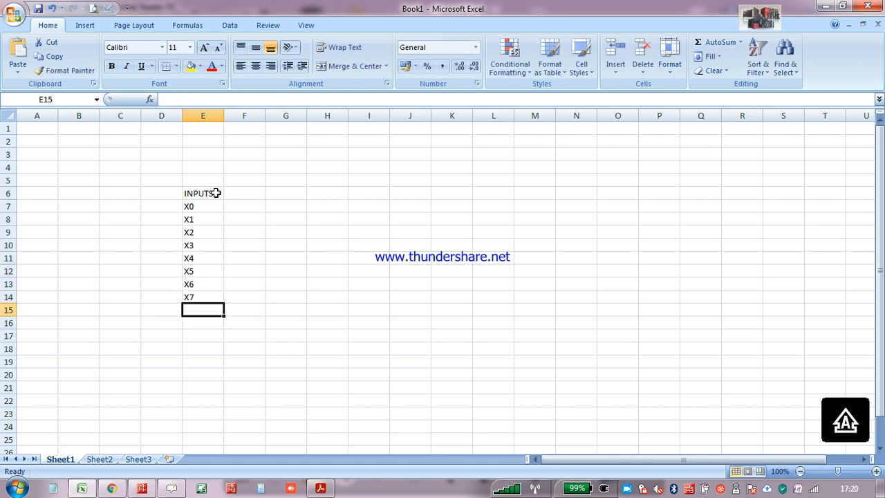
pyautogui.write('X10')
pyautogui.press('Return')
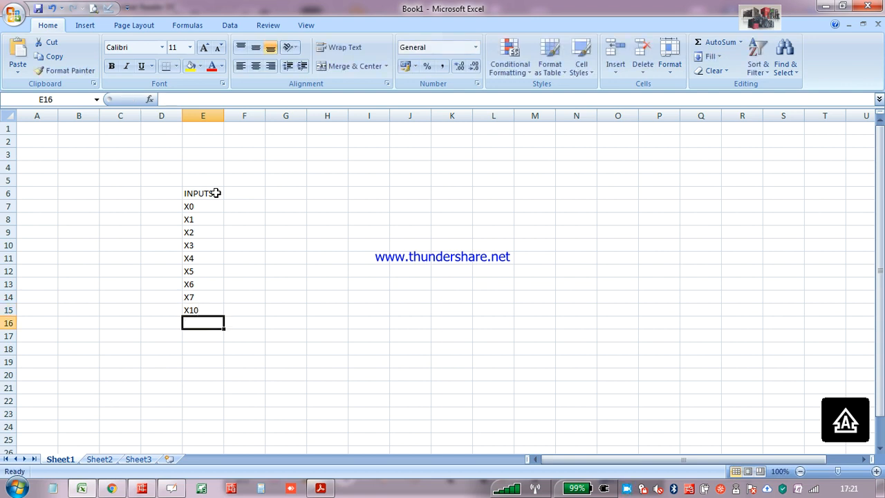
pyautogui.write('X11')
pyautogui.press('Return')
pyautogui.write('X12')
pyautogui.press('Return')
pyautogui.write('X12')
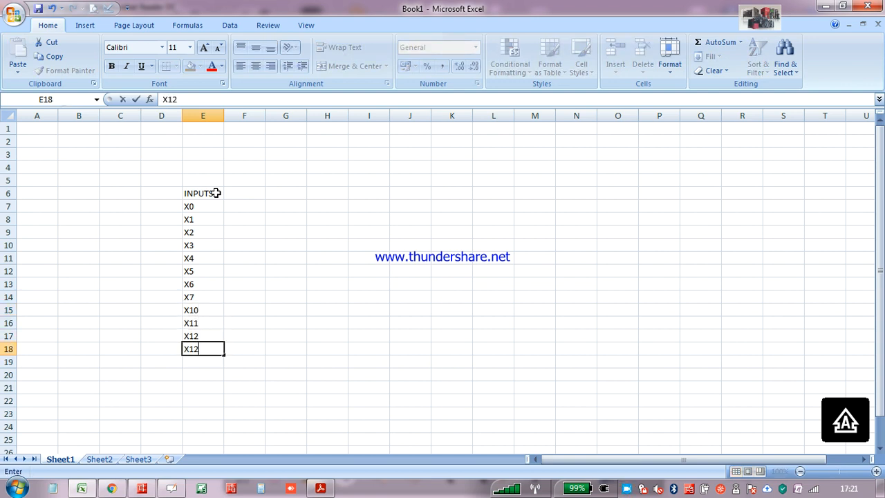
pyautogui.press('Return')
# Complete the INPUTS list with X14, X15, X16, X17 and X20 in cells E19 to E23
pyautogui.write('X14')
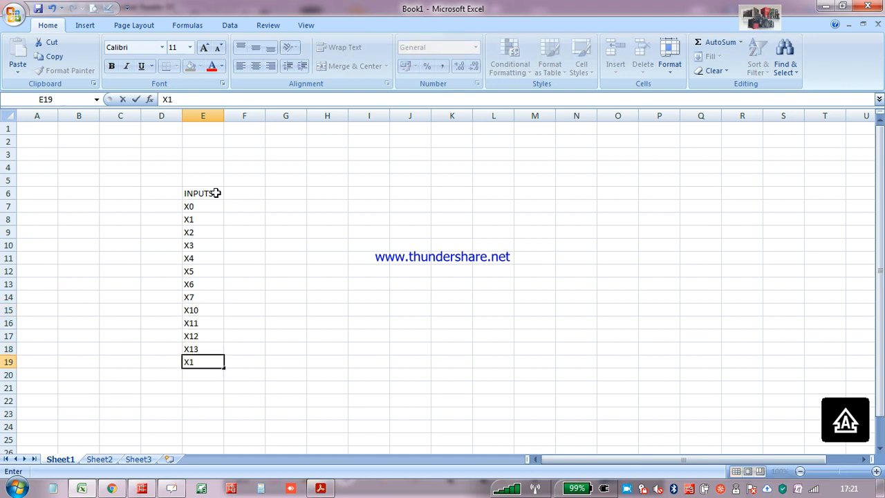
pyautogui.press('Return')
pyautogui.write('X15')
pyautogui.press('Return')
pyautogui.write('X')
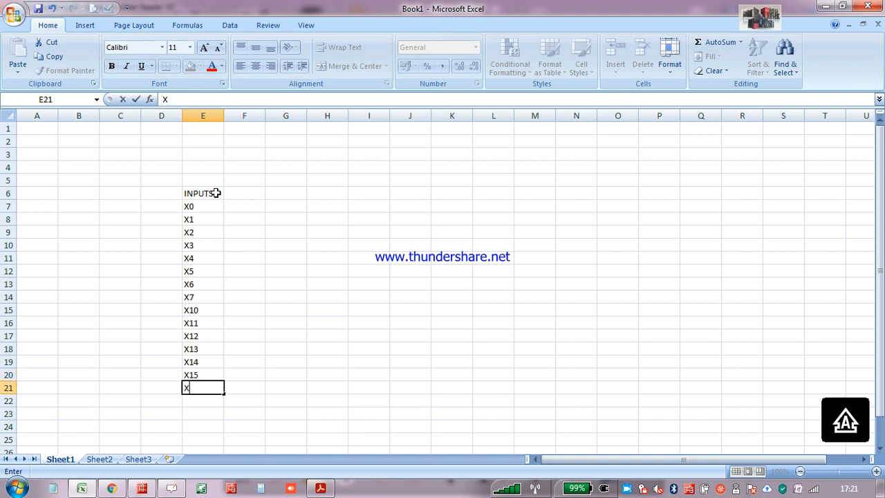
pyautogui.write('16')
pyautogui.press('Return')
pyautogui.write('X1')
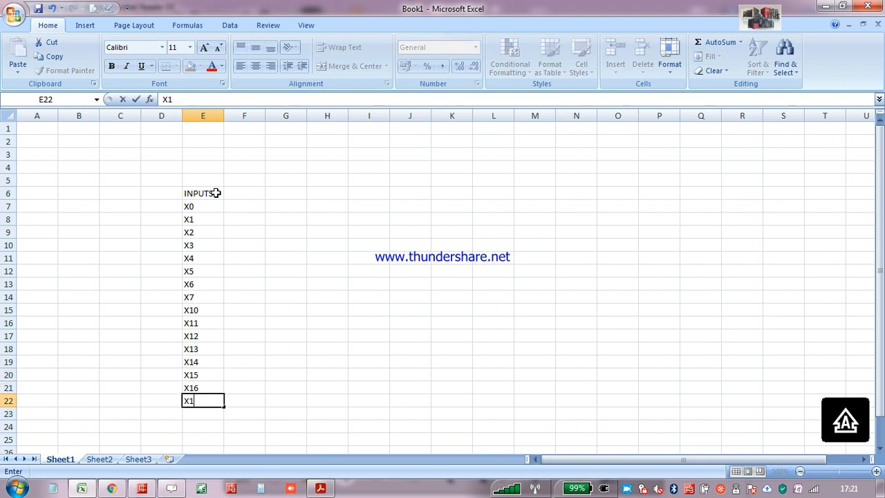
pyautogui.write('7')
pyautogui.press('Return')
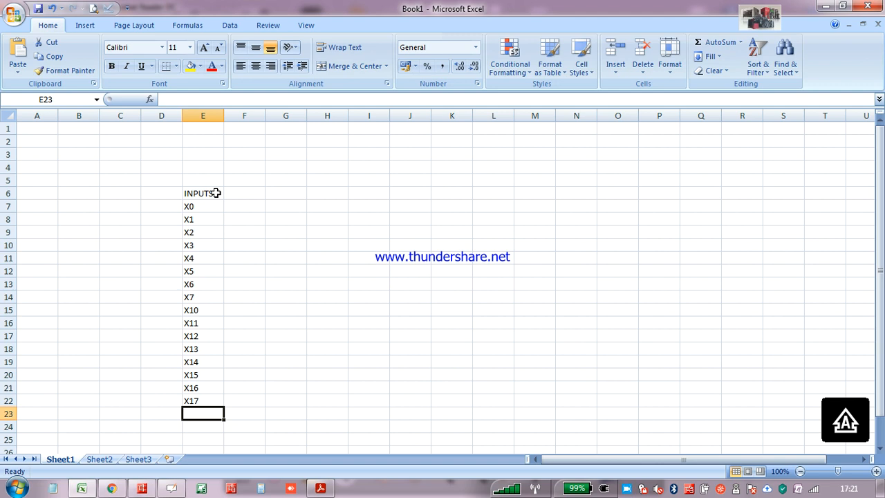
pyautogui.write('X20')
pyautogui.press('Return')
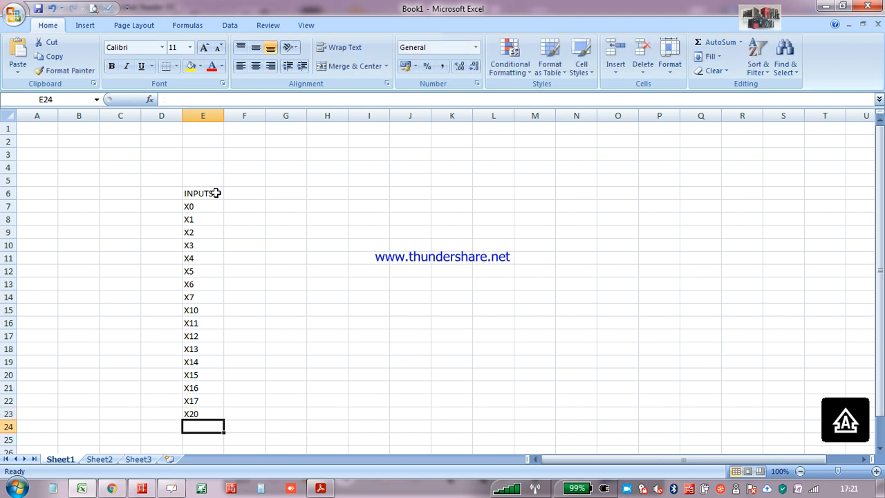
# Enter the heading OUTPUTS in F6 and the labels Y0, Y1, Y2 and Y3 in cells F7 to F10
pyautogui.click(256, 190)
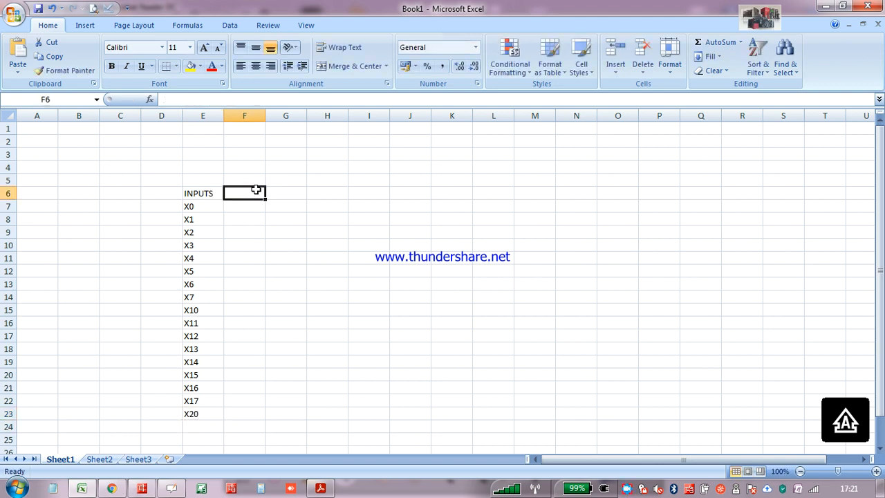
pyautogui.write('OUTPUT')
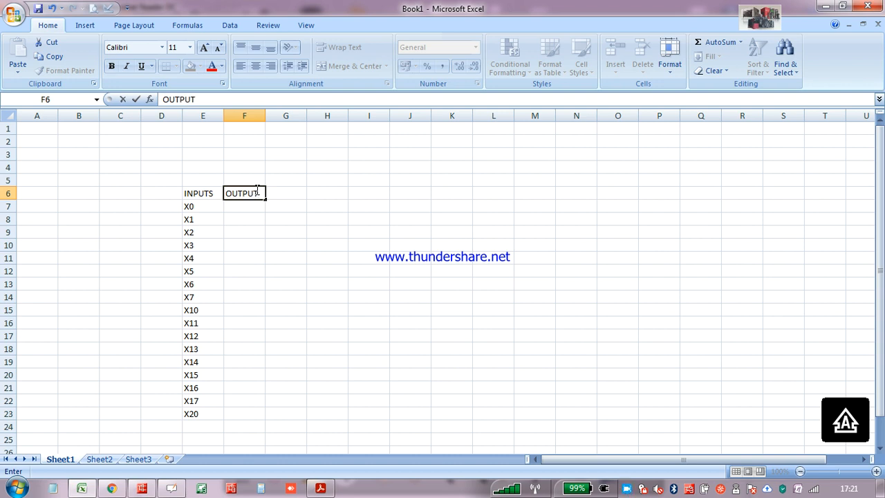
pyautogui.press('Return')
pyautogui.write('Y0')
pyautogui.press('Return')
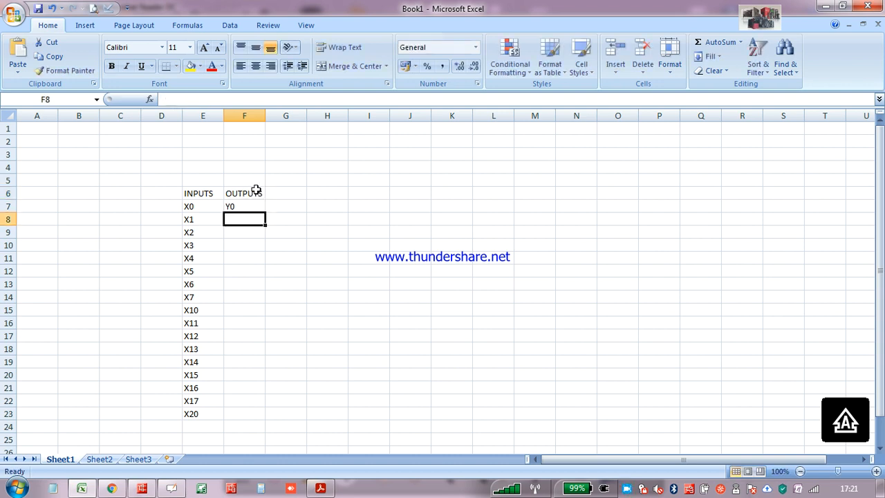
pyautogui.write('Y1')
pyautogui.press('Return')
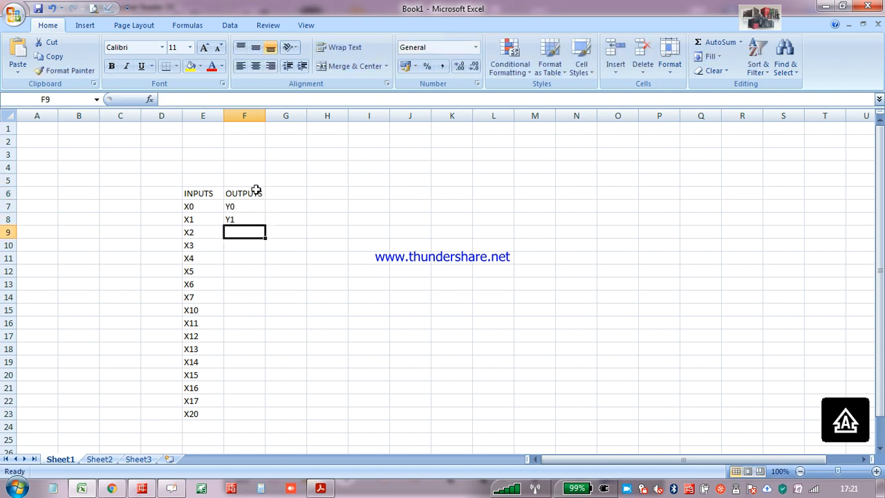
pyautogui.write('Y2')
pyautogui.press('Return')
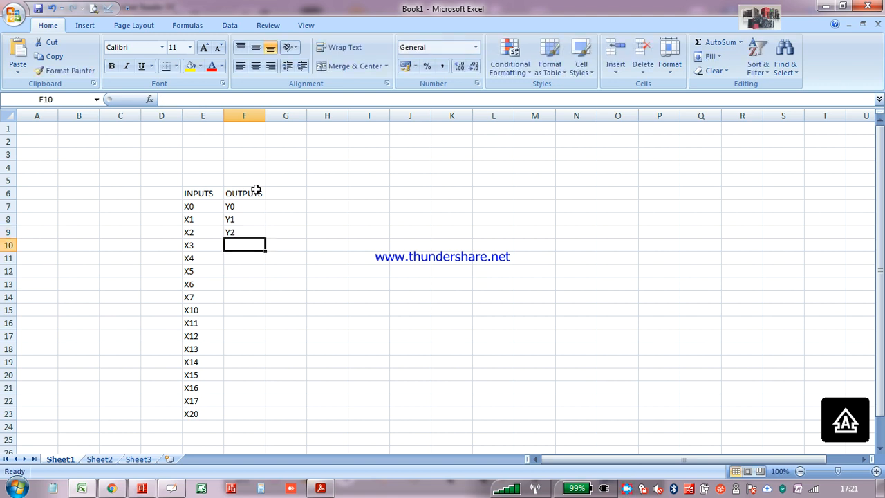
pyautogui.write('Y3')
pyautogui.press('Return')
# Enter the output labels Y4, Y5, Y6 and Y7 in cells F11 to F14
pyautogui.write('Y4')
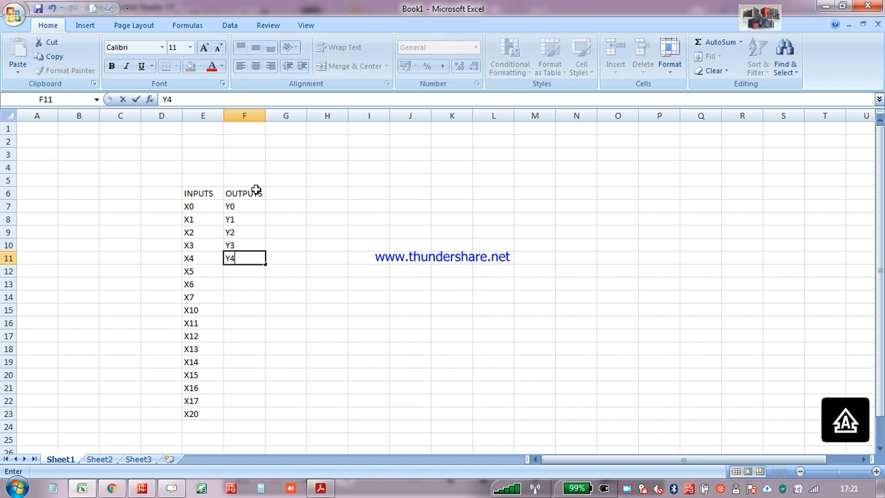
pyautogui.press('Return')
pyautogui.write('Y5')
pyautogui.press('Return')
pyautogui.write('Y')
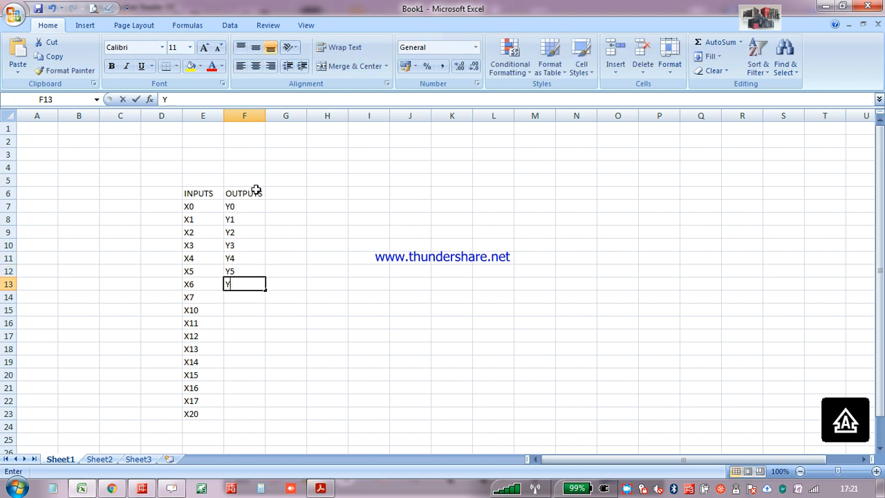
pyautogui.write('6')
pyautogui.press('Return')
pyautogui.write('Y7')
pyautogui.press('Return')
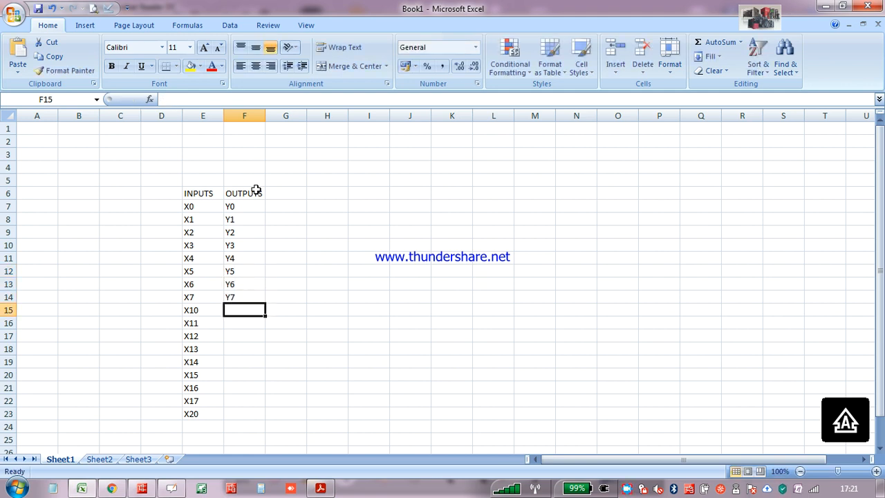
# Enter the output labels Y10, Y11, Y12 and Y13 in cells F15 to F18
pyautogui.write('Y10')
pyautogui.press('Return')
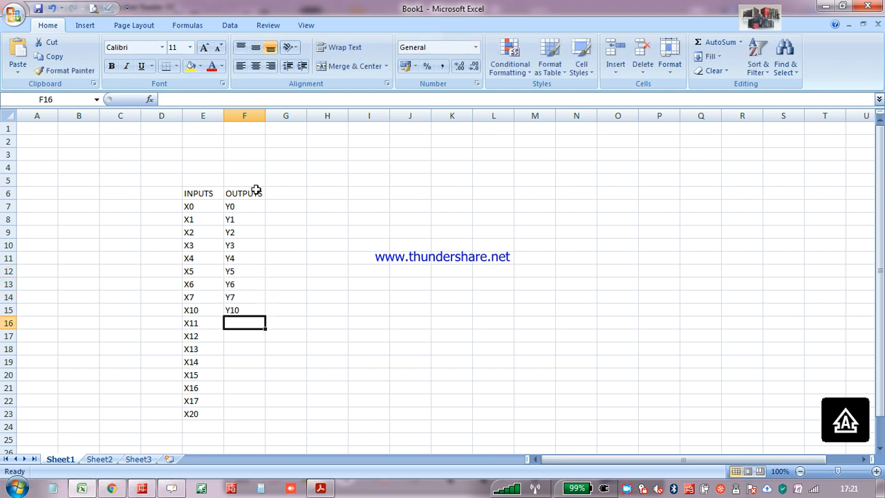
pyautogui.write('Y11')
pyautogui.press('Return')
pyautogui.write('Y12')
pyautogui.press('Return')
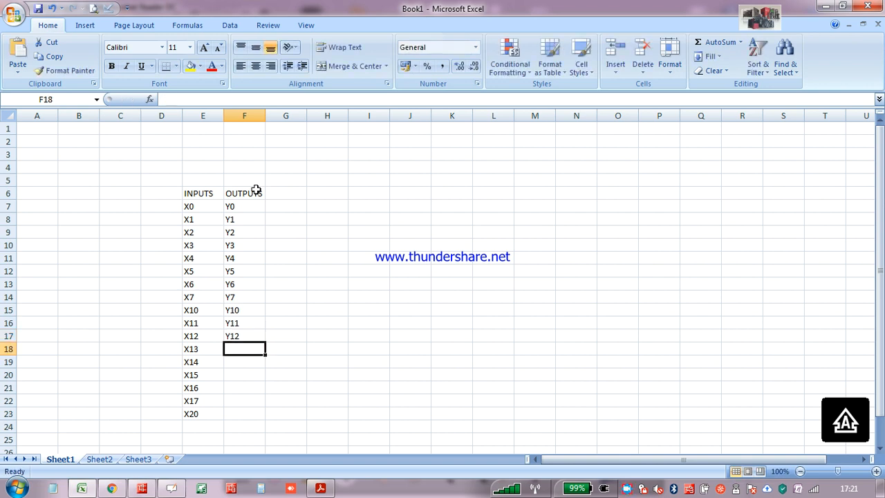
pyautogui.write('Y13')
pyautogui.press('Return')
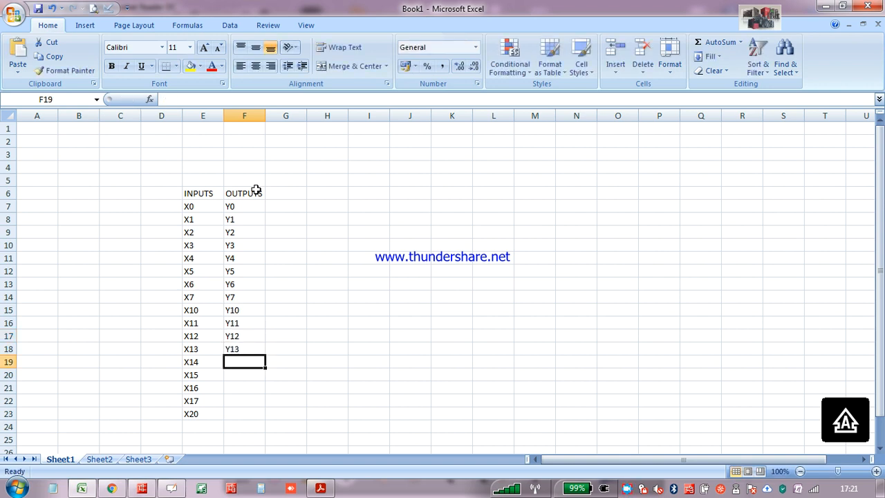
# Complete the OUTPUTS list with Y14, Y15, Y16, Y17 and Y20 in cells F19 to F23
pyautogui.write('Y14')
pyautogui.press('Return')
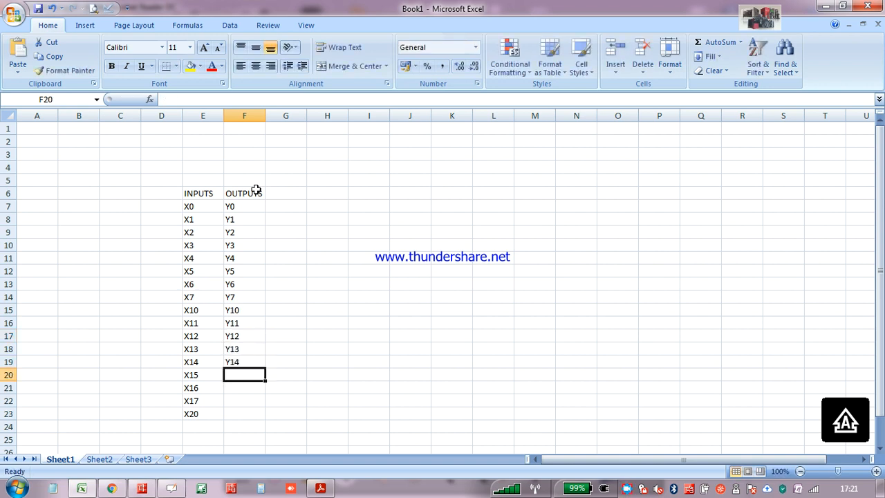
pyautogui.write('Y15')
pyautogui.press('Return')
pyautogui.write('Y16')
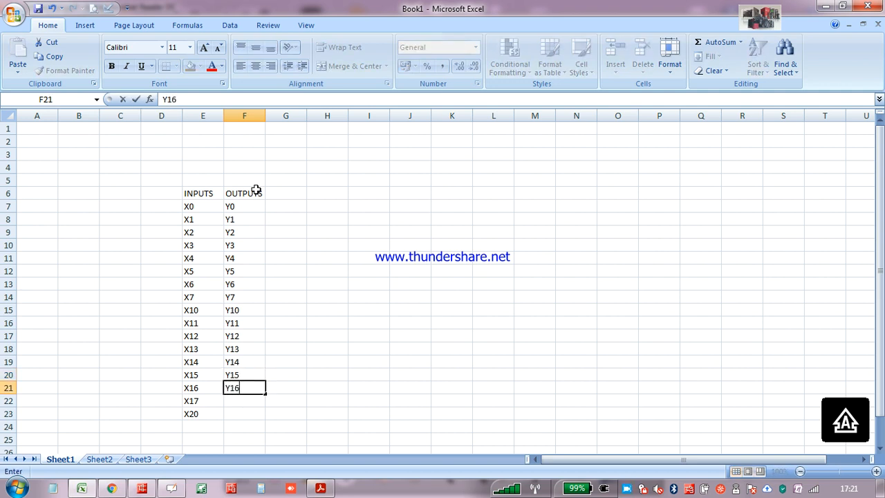
pyautogui.press('Return')
pyautogui.write('Y17')
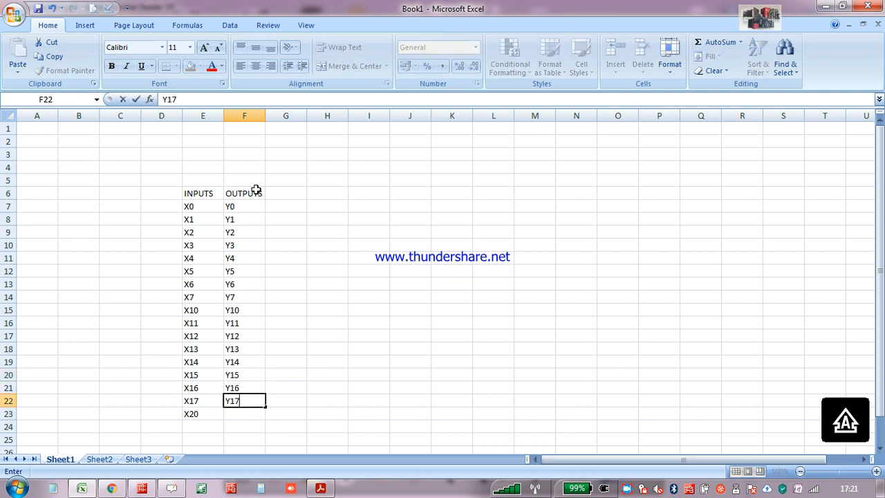
pyautogui.press('Return')
pyautogui.write('Y20')
pyautogui.press('Return')
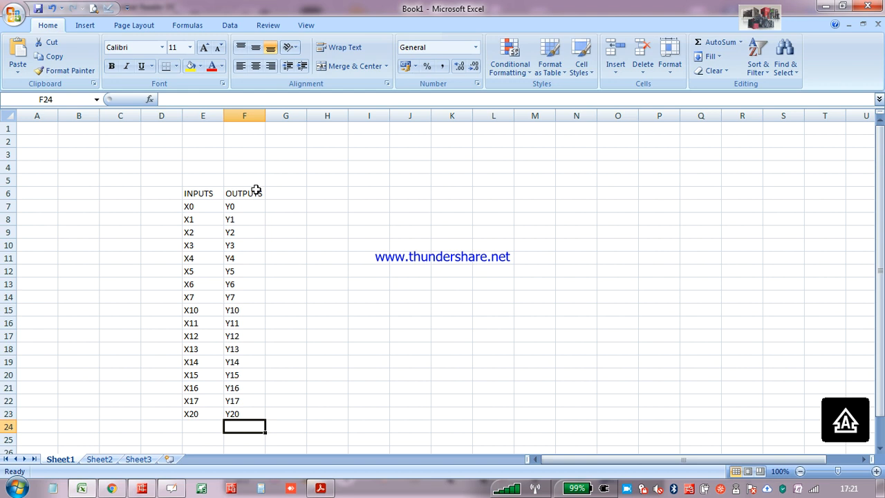
# Enter the heading "memory Bits" in cell H6
pyautogui.click(317, 193)
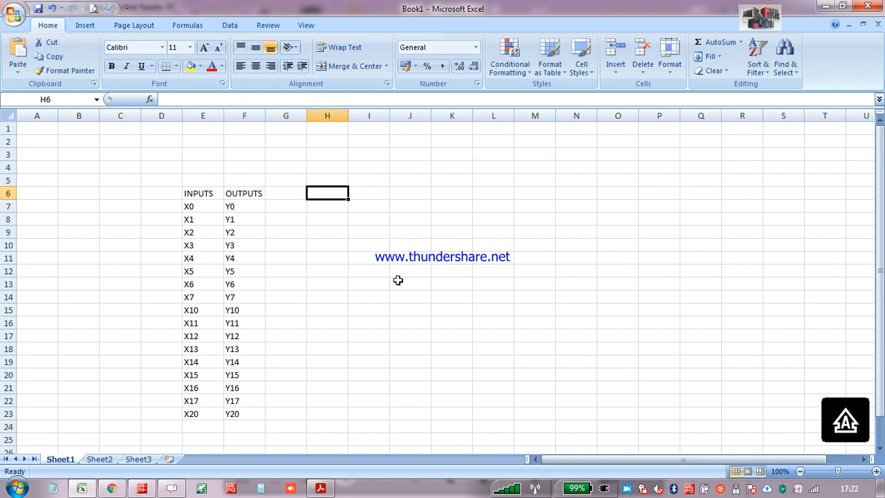
pyautogui.write('m')
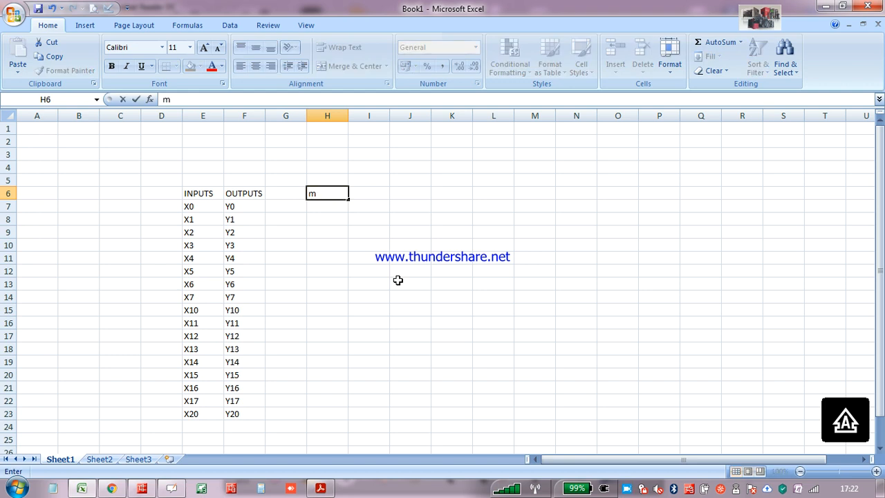
pyautogui.write('EMO')
pyautogui.press('BackSpace')
pyautogui.press('BackSpace')
pyautogui.press('BackSpace')
pyautogui.press('BackSpace')
pyautogui.write('memory Bits')
pyautogui.press('Return')
# Enter the lowercase labels m0, m1 and m2 in cells H7 to H9 under the memory Bits heading
pyautogui.write('m0')
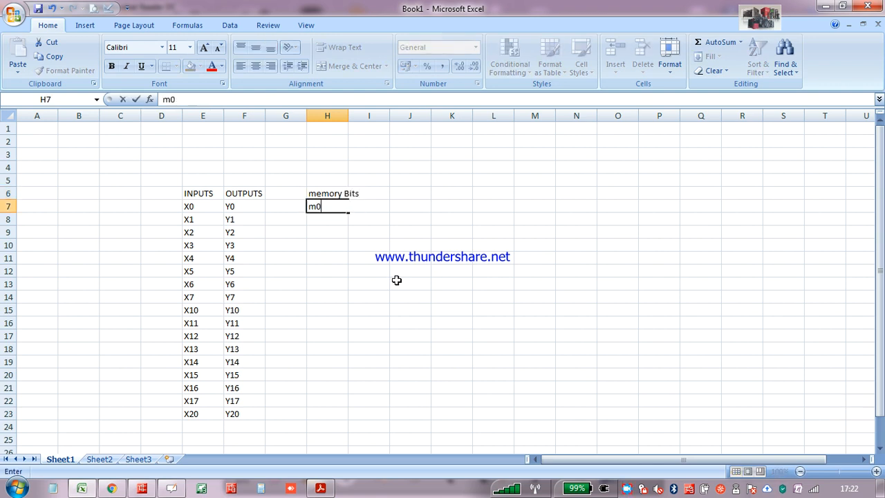
pyautogui.press('Return')
pyautogui.write('m1')
pyautogui.press('Return')
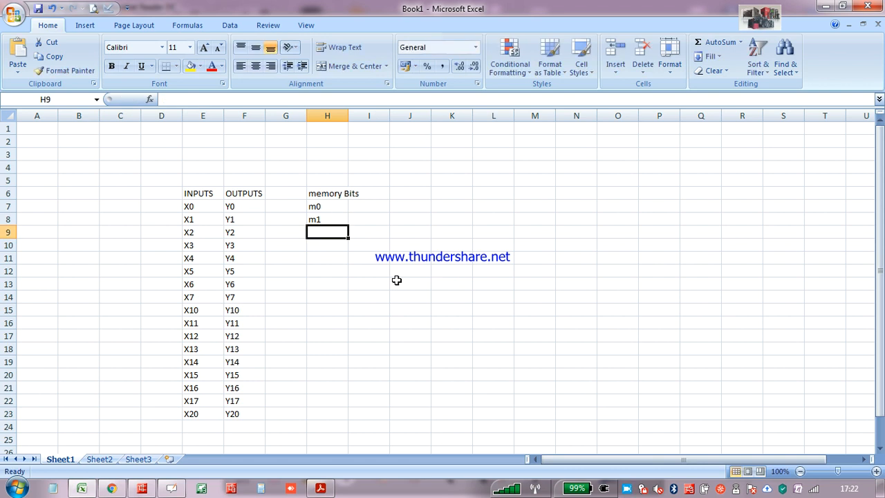
pyautogui.write('m2')
pyautogui.press('Return')
pyautogui.write('m3')
pyautogui.press('BackSpace')
pyautogui.press('BackSpace')
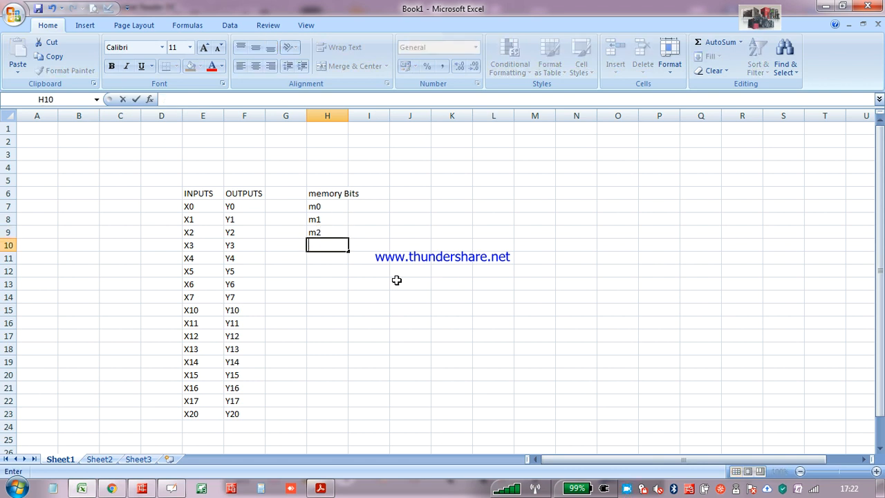
# Enter the uppercase memory bit labels M0, M1, M2 and M3 in cells H7 to H10
pyautogui.press('Up')
pyautogui.press('Up')
pyautogui.press('Up')
pyautogui.write('M0')
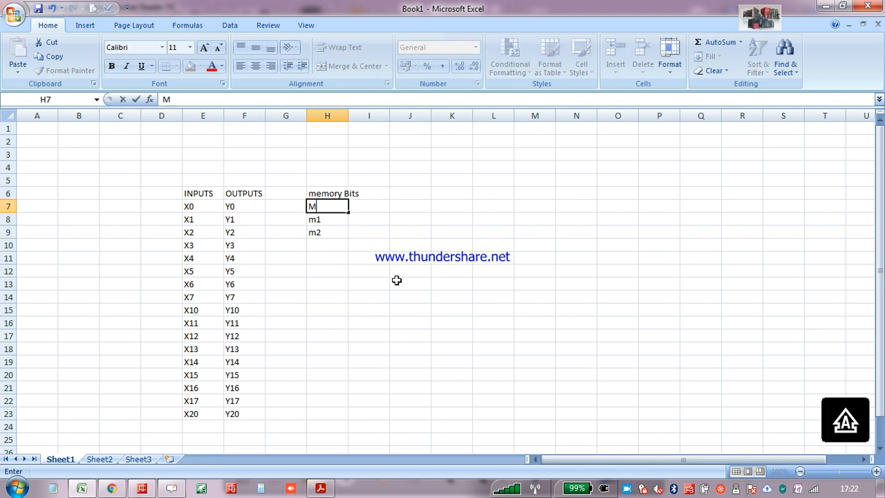
pyautogui.press('Return')
pyautogui.write('M1')
pyautogui.press('Return')
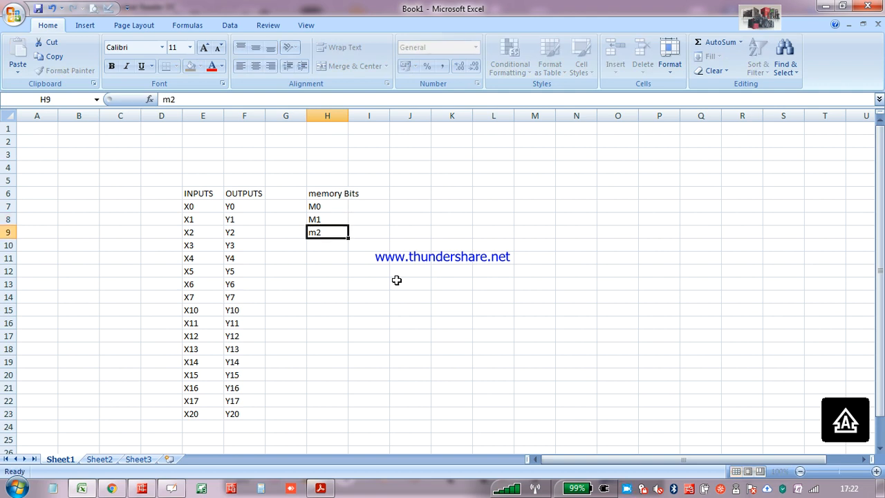
pyautogui.write('M2')
pyautogui.press('Return')
pyautogui.write('M3')
pyautogui.press('Return')
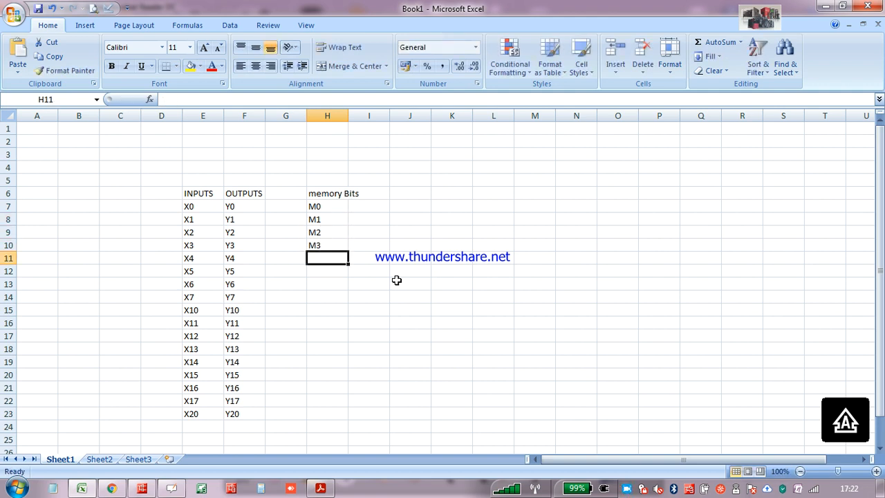
# Widen column H to fit the memory Bits heading
pyautogui.doubleClick(348, 113)
pyautogui.moveTo(348, 112); pyautogui.dragTo(369, 114)
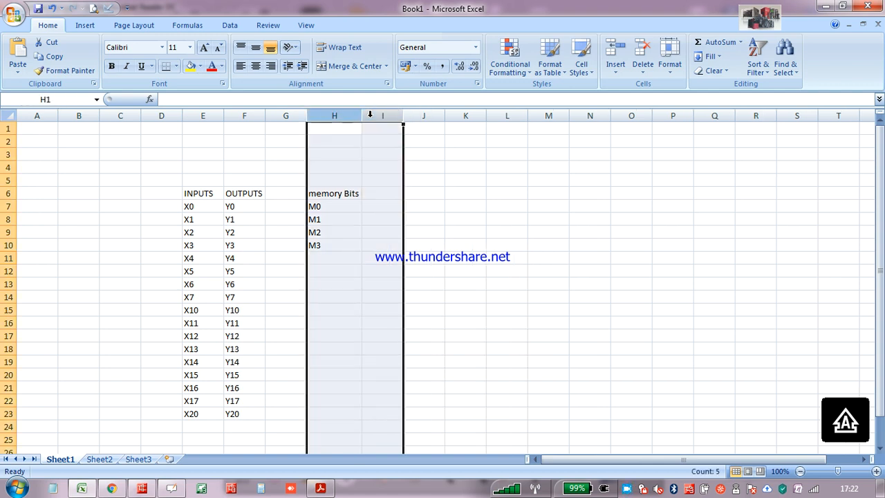
pyautogui.click(355, 195)
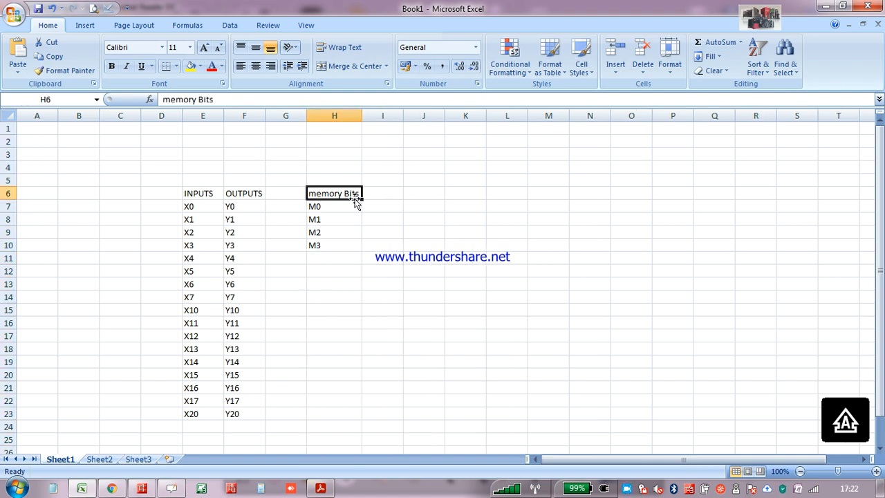
# Enter the heading "DATA REGISTERS" in cell I6 and widen column I to fit it
pyautogui.click(398, 196)
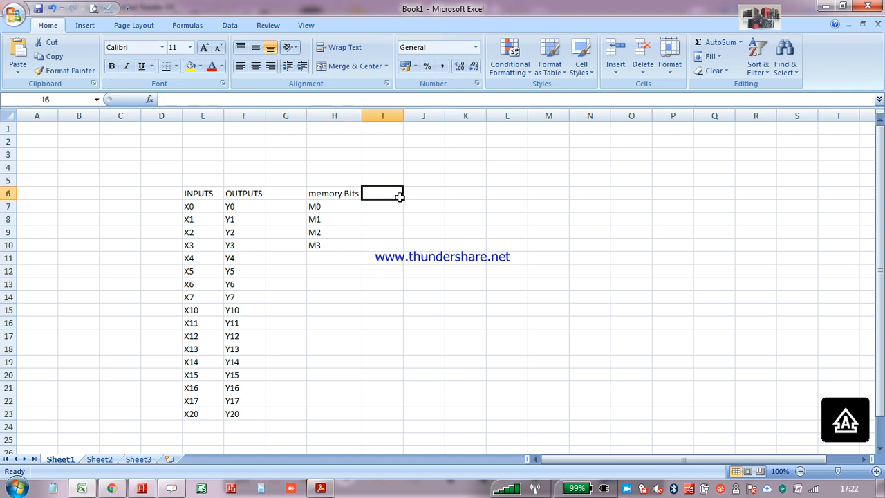
pyautogui.write('DATA ')
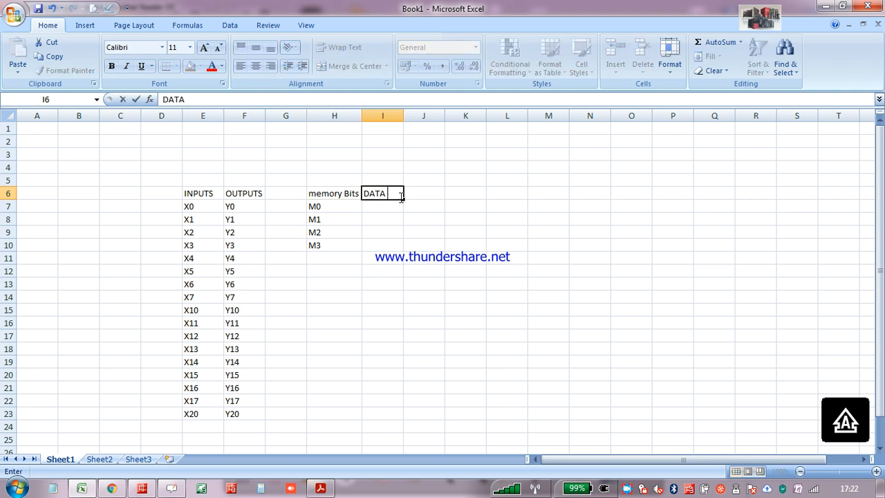
pyautogui.write('REGISTERS')
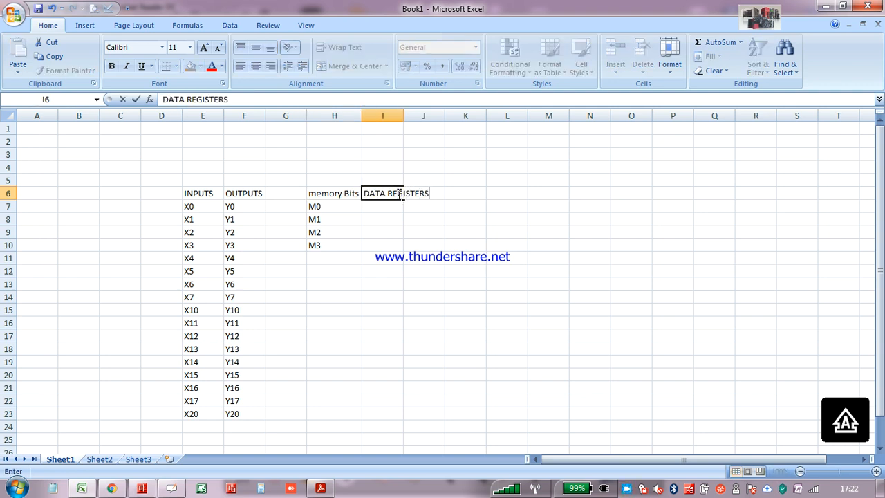
pyautogui.press('Return')
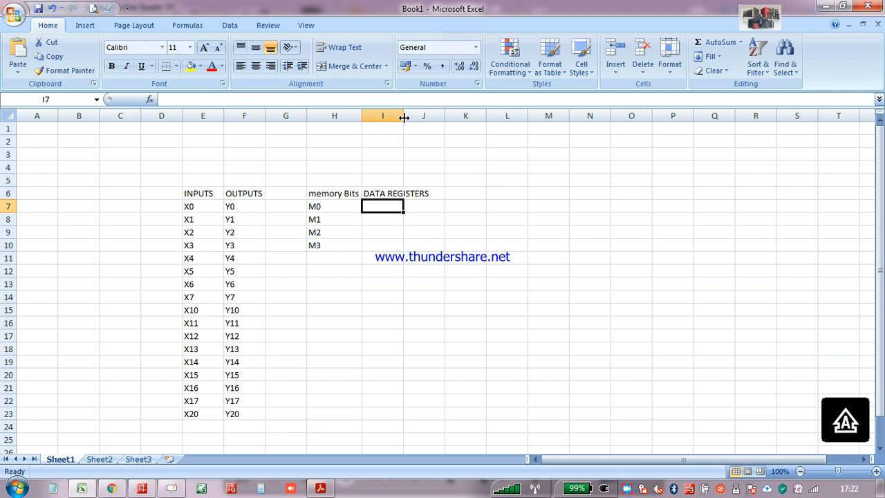
pyautogui.moveTo(403, 116); pyautogui.dragTo(480, 130)
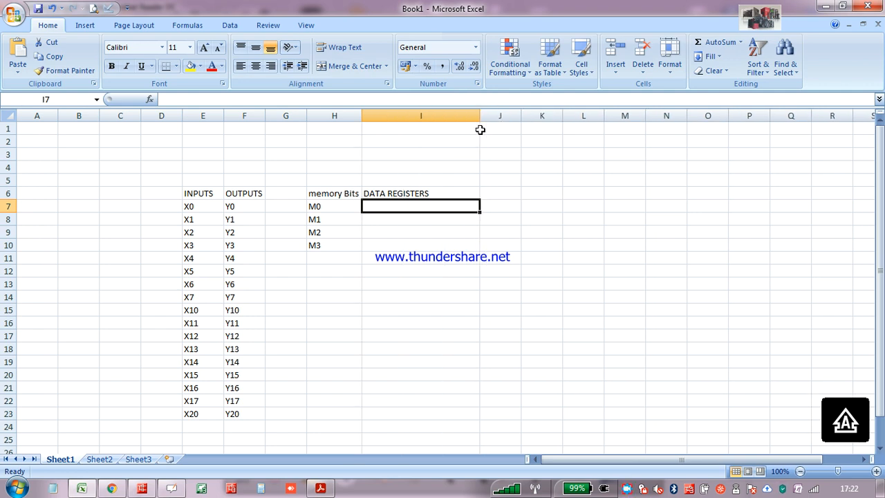
# Enter the data register labels D0, D1, D2, D3, D4 and D5 in cells I7 to I12
pyautogui.write('D0D0')
pyautogui.press('BackSpace')
pyautogui.press('BackSpace')
pyautogui.press('Return')
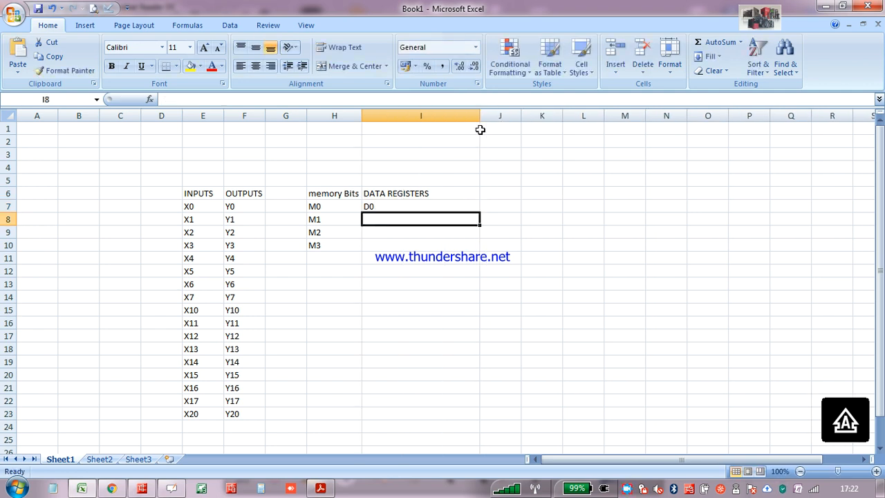
pyautogui.write('D1')
pyautogui.press('Return')
pyautogui.write('D2')
pyautogui.press('Return')
pyautogui.write('D3')
pyautogui.press('Return')
pyautogui.write('D4')
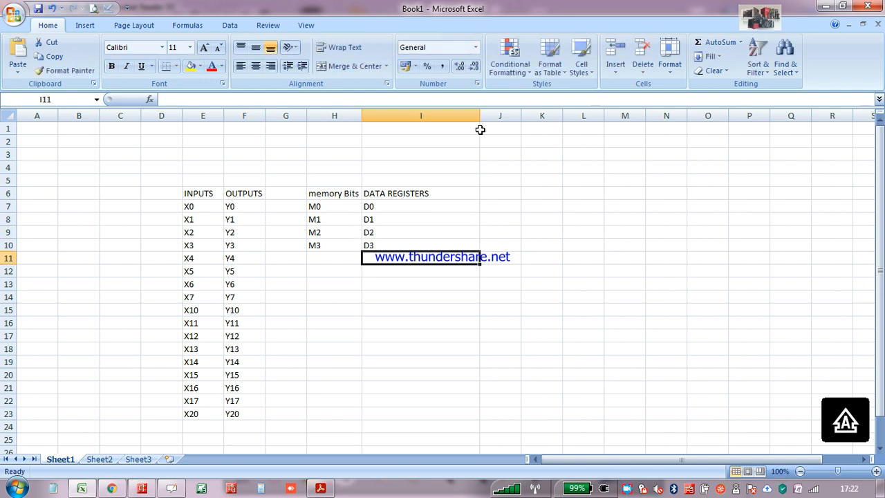
pyautogui.press('Return')
pyautogui.write('D5')
pyautogui.press('Return')
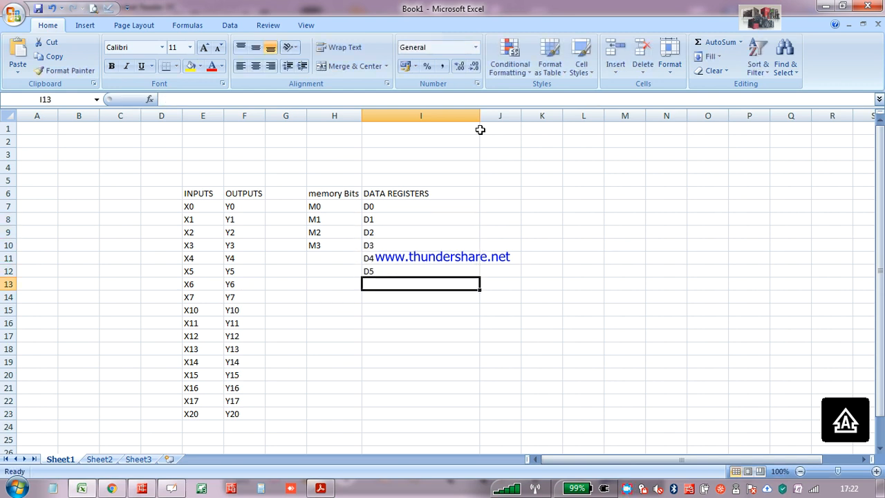
# Try to capitalize the first letter of the memory bits heading in cell H6
pyautogui.press('Up')
pyautogui.press('Up')
pyautogui.press('Left')
pyautogui.press('Up')
pyautogui.press('Up')
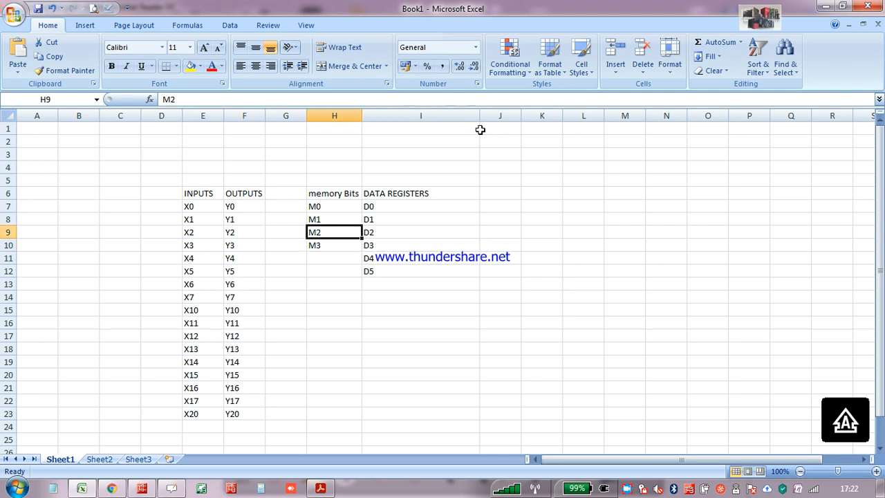
pyautogui.press('Up')
pyautogui.press('Up')
pyautogui.press('Up')
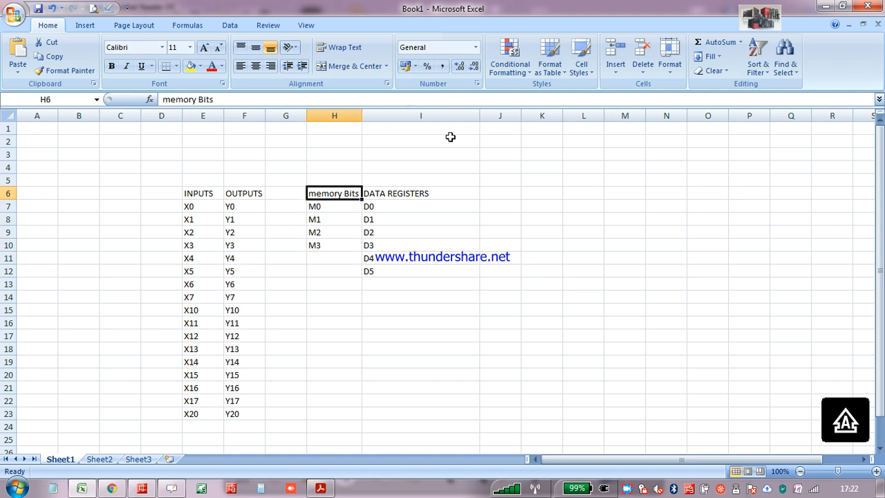
pyautogui.click(170, 99)
pyautogui.press('BackSpace')
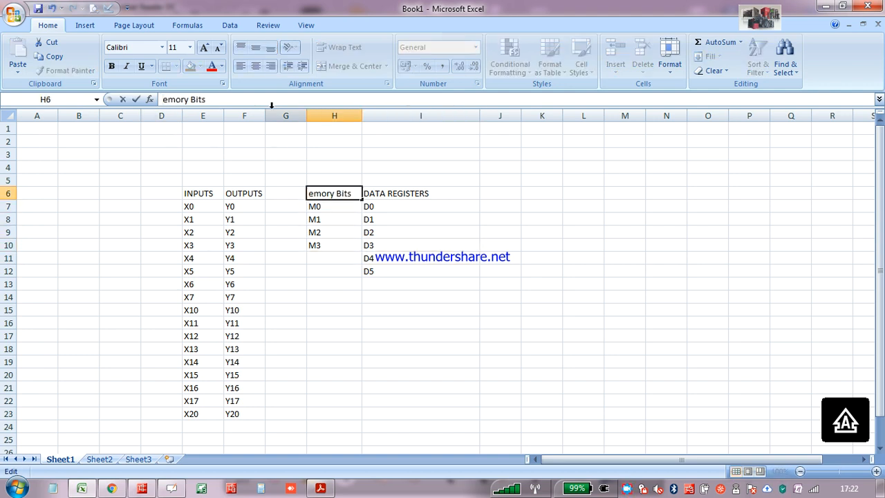
pyautogui.press('capslock')
pyautogui.write('m')
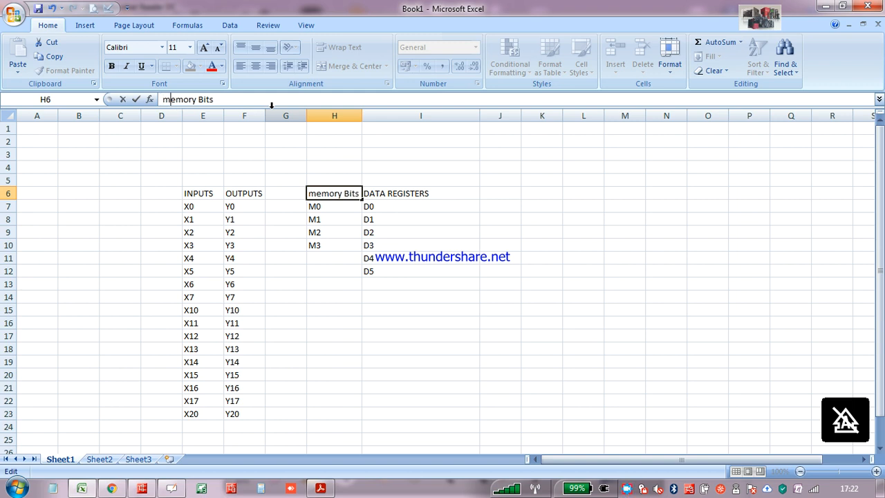
pyautogui.press('Return')
pyautogui.press('Up')
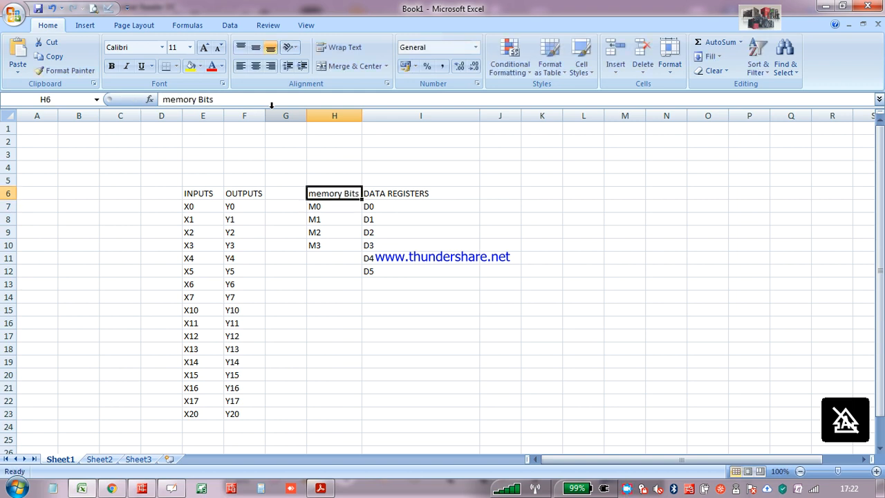
# Replace the lowercase first letter of the heading in cell H6 so that it reads "Memory Bits"
pyautogui.press('F2')
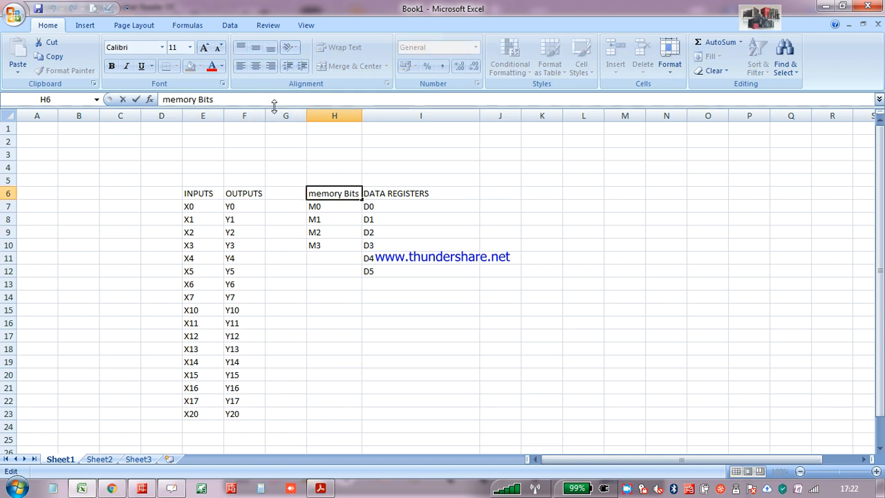
pyautogui.press('Home')
pyautogui.press('Delete')
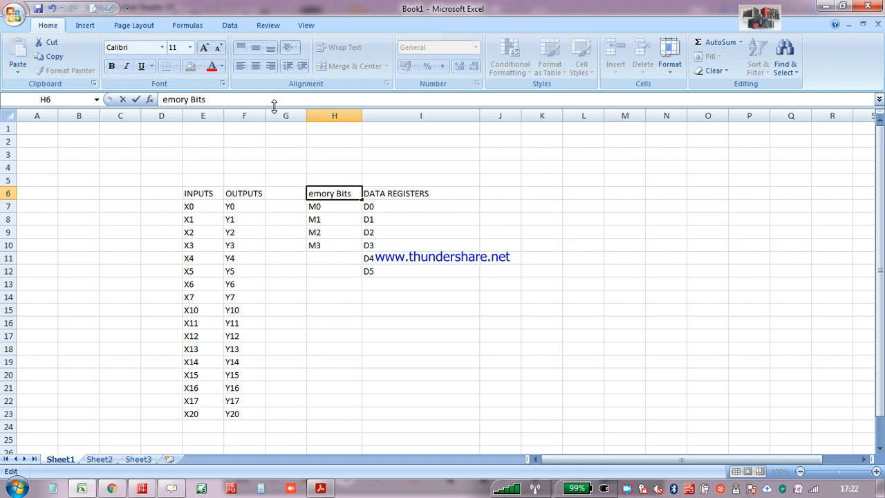
pyautogui.write('M')
pyautogui.press('Return')
pyautogui.press('Up')
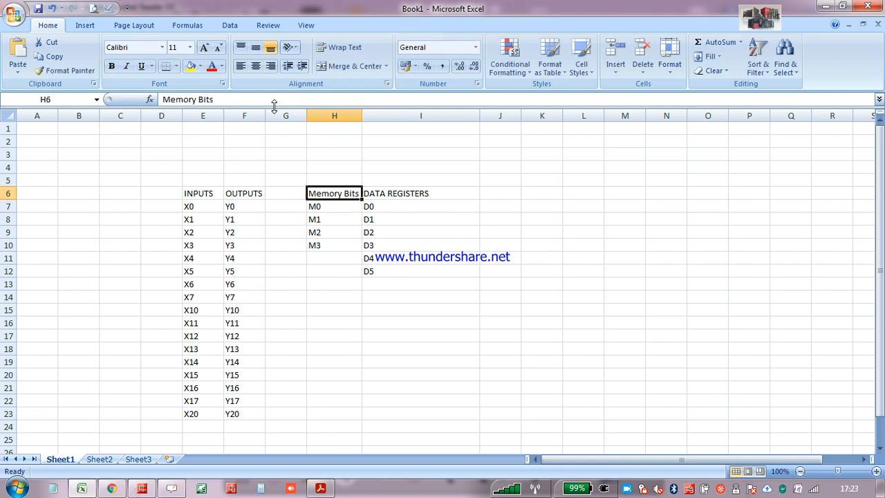
# Examine the INPUTS and OUTPUTS columns as one group and the Memory Bits and DATA REGISTERS columns as another
pyautogui.click(214, 193)
pyautogui.click(239, 196)
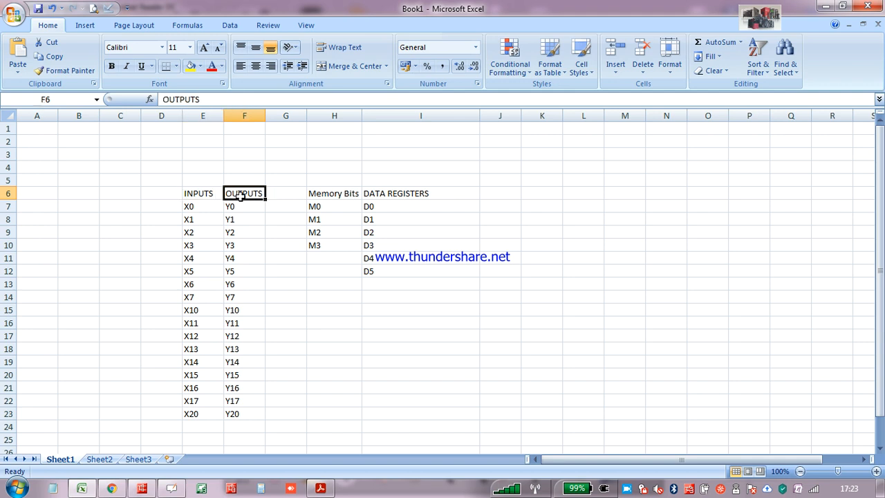
pyautogui.click(339, 196)
pyautogui.click(391, 202)
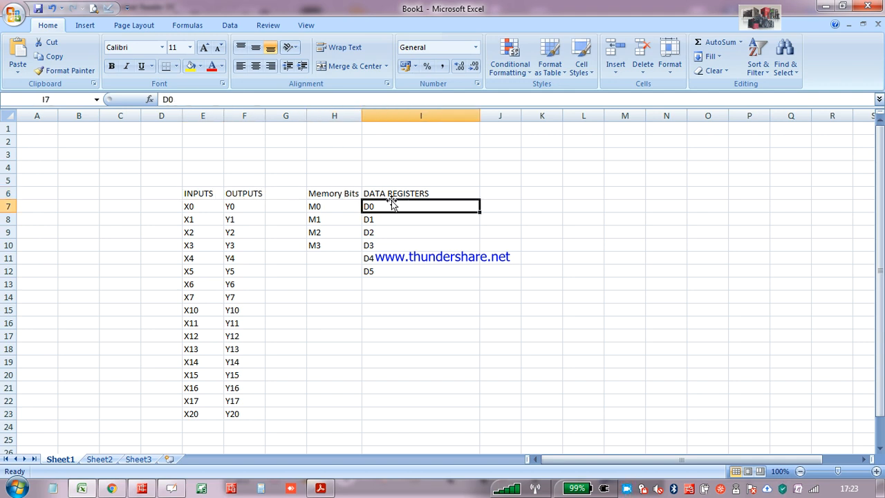
pyautogui.moveTo(193, 195); pyautogui.dragTo(264, 444)
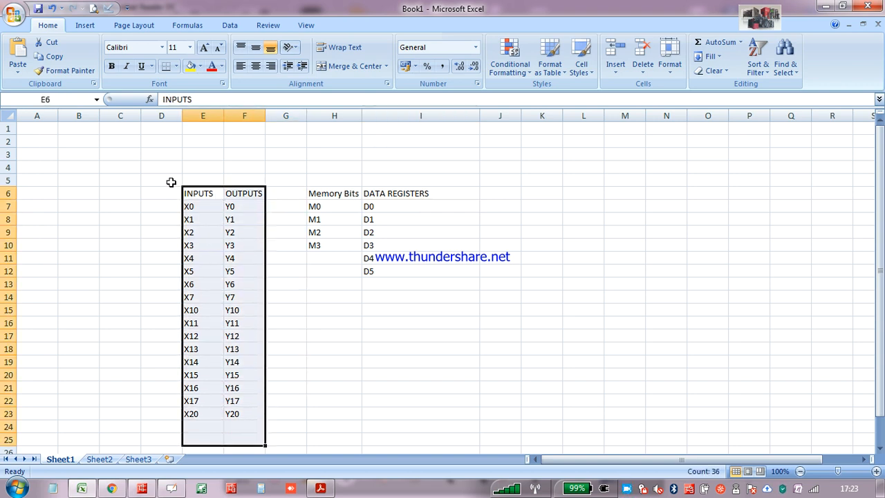
pyautogui.moveTo(171, 182); pyautogui.dragTo(268, 420)
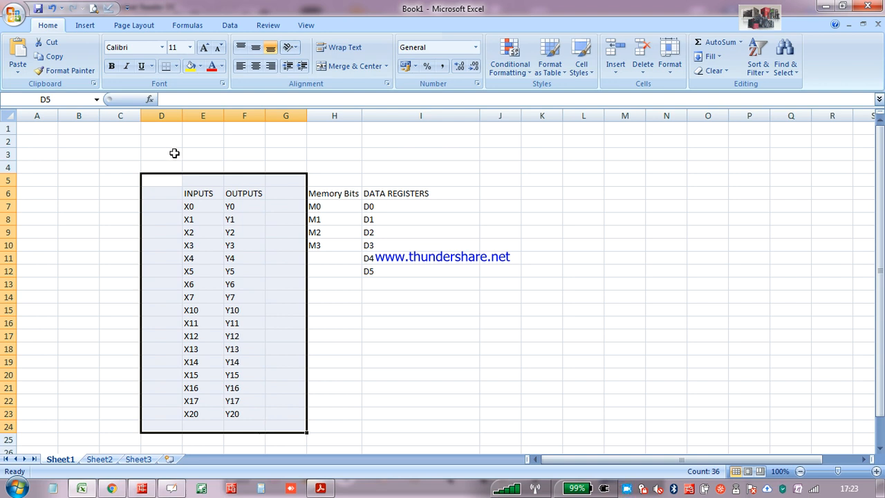
pyautogui.click(324, 191)
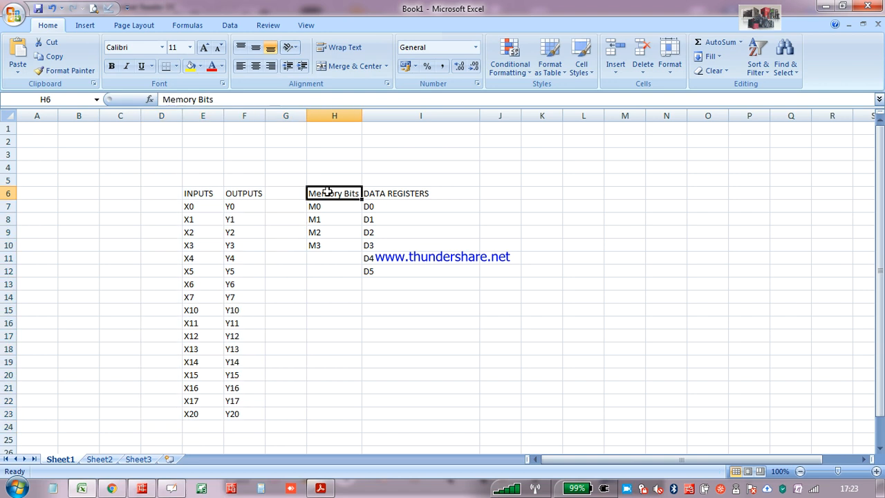
pyautogui.click(315, 185)
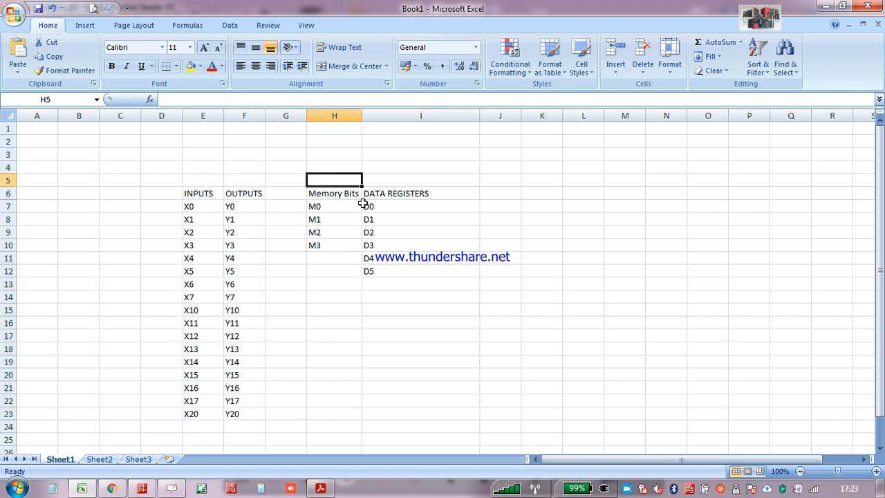
pyautogui.moveTo(328, 175); pyautogui.dragTo(411, 320)
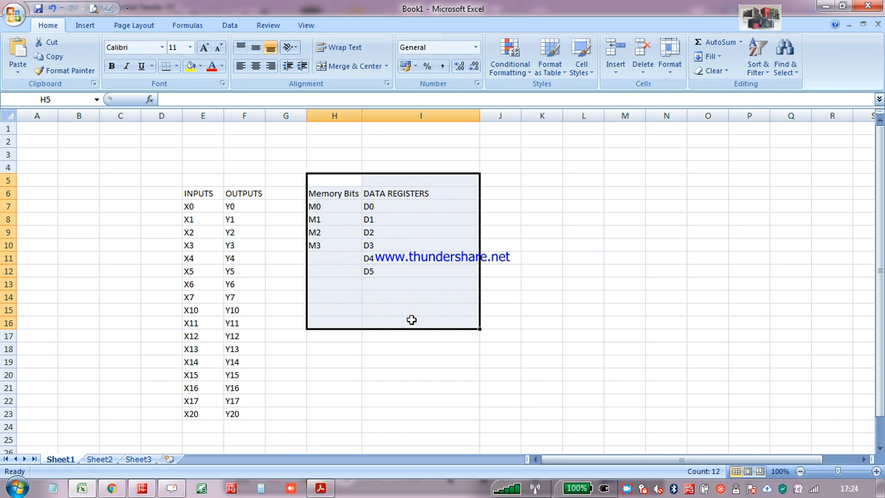
# Switch to Adobe Acrobat Reader to view the PLC wiring diagram in IO Connection.pdf
pyautogui.click(320, 488)
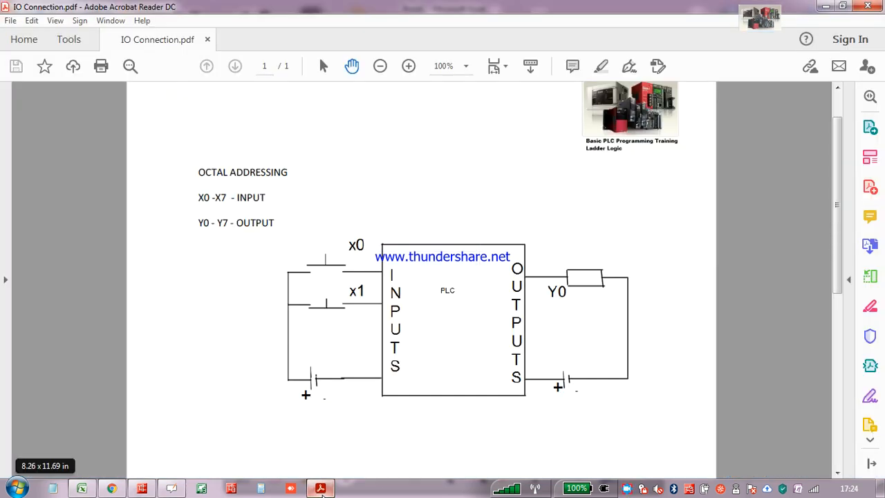